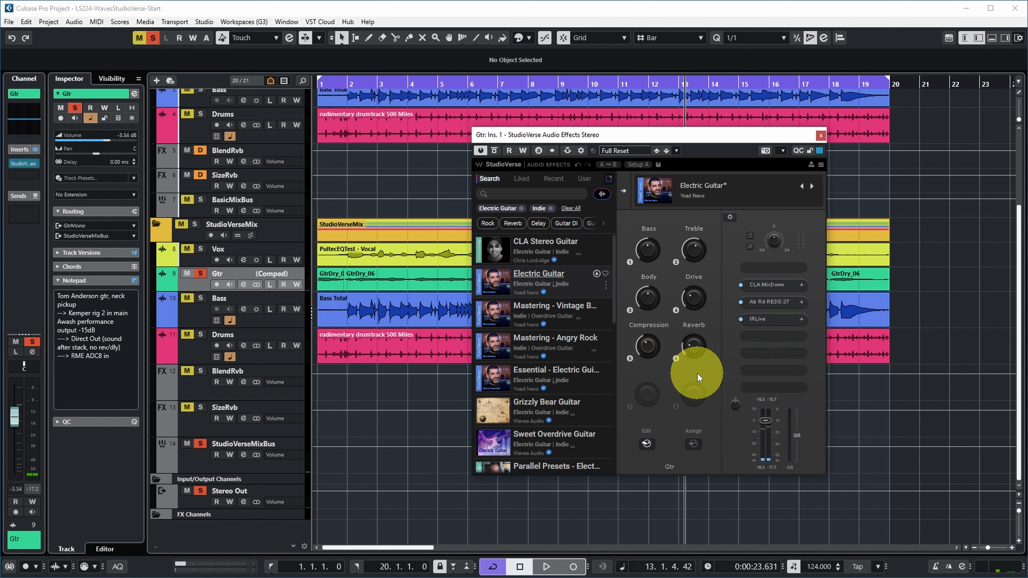
# - Close the guitar's StudioVerse window and play the guitar from the start together with the bass and drums
pyautogui.click(820, 135)
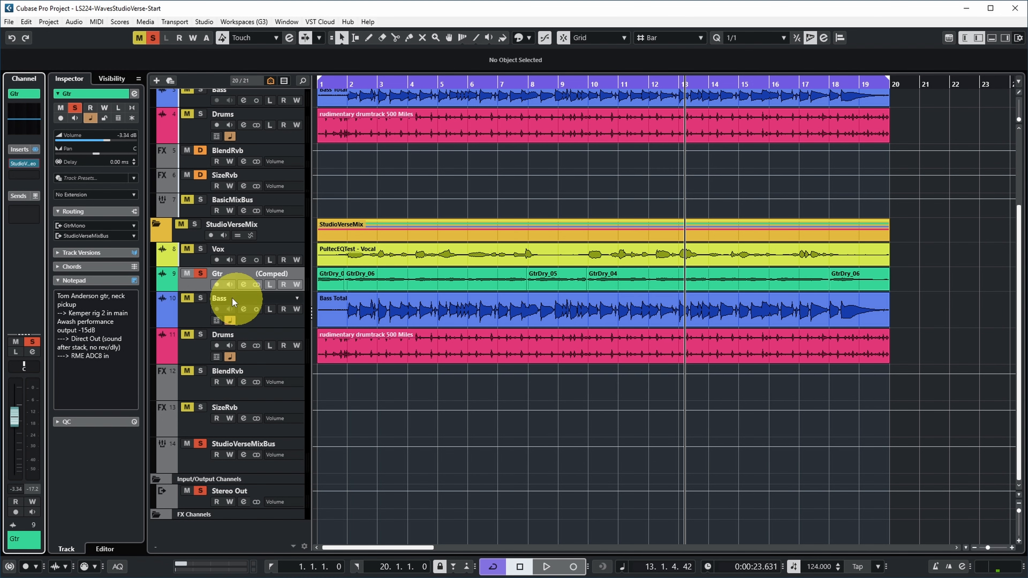
pyautogui.keyDown('ctrl'); pyautogui.click(200, 297); pyautogui.keyUp('ctrl')
pyautogui.click(200, 273)
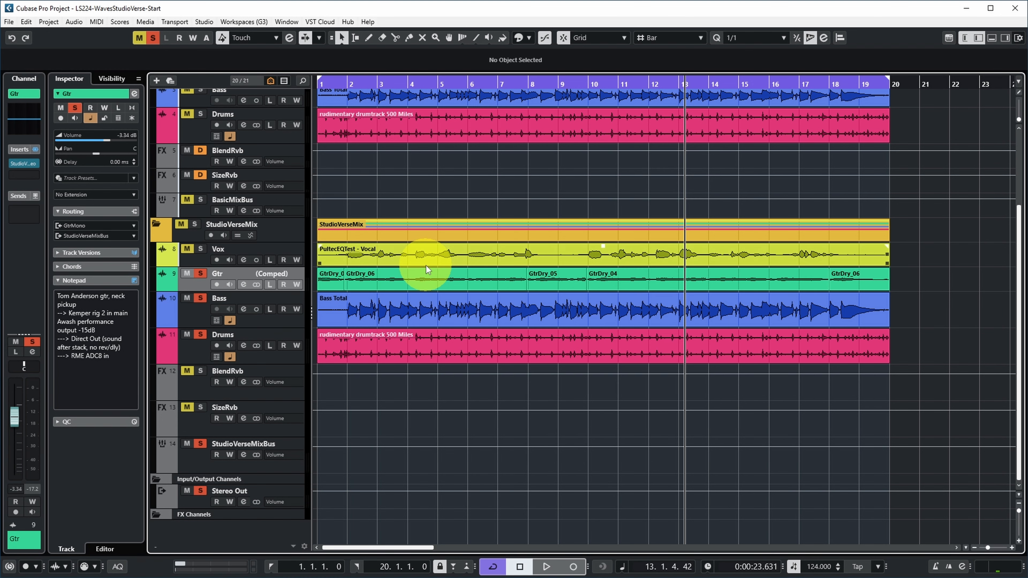
pyautogui.press('space')
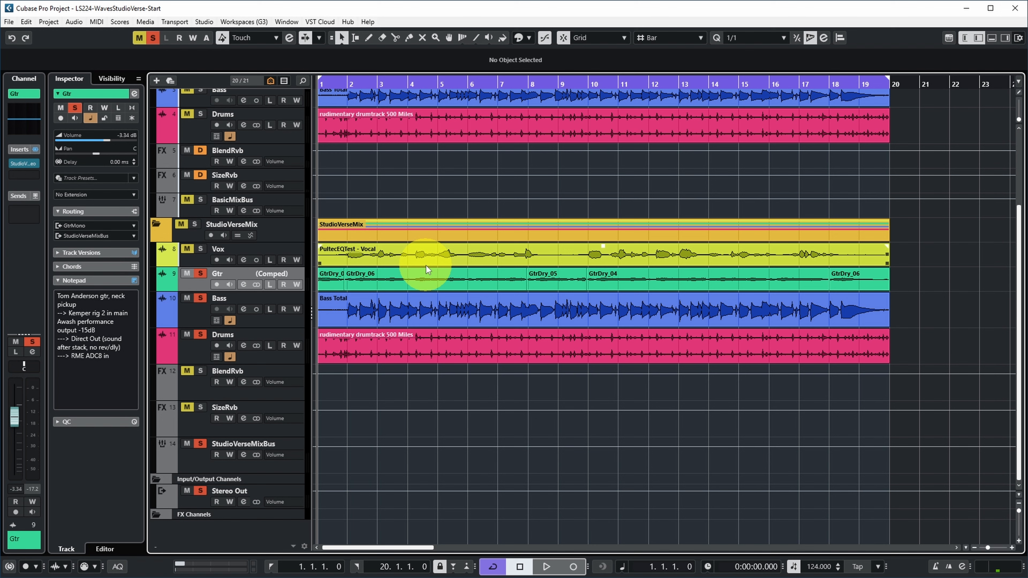
pyautogui.press('space')
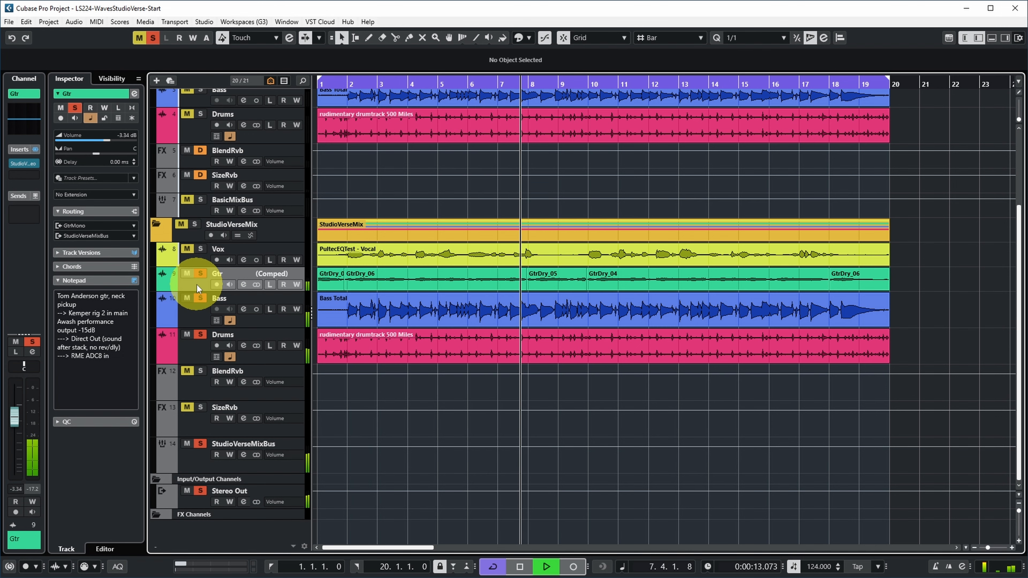
pyautogui.press('space')
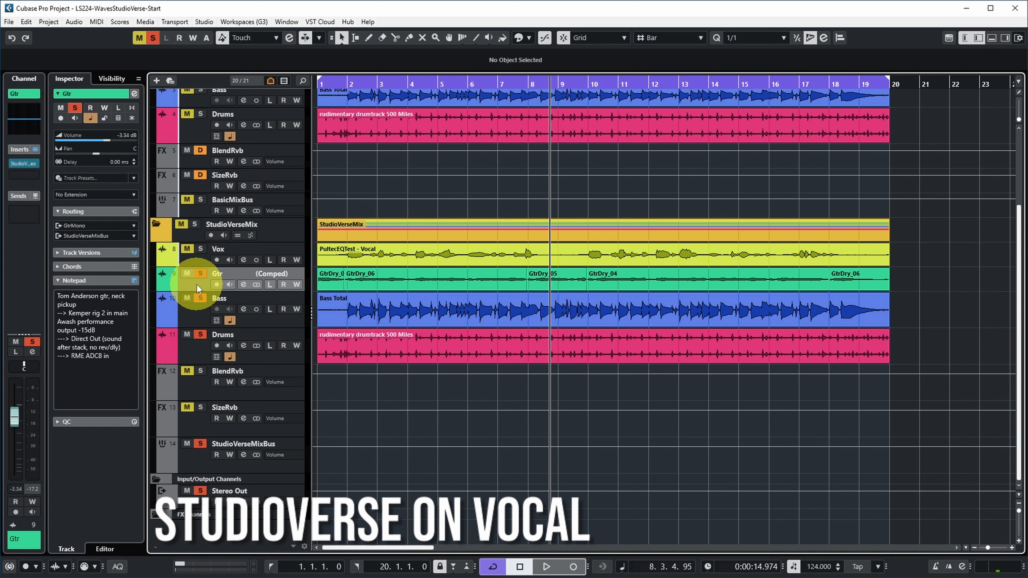
# - Solo the Vox track of the StudioVerse mix and change its channel configuration to stereo
pyautogui.click(200, 250)
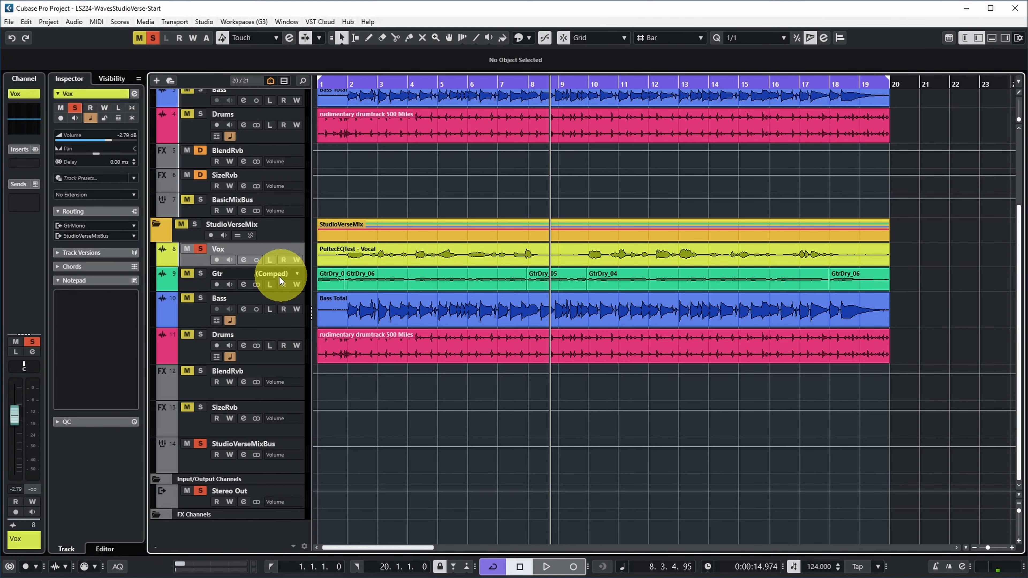
pyautogui.click(257, 263)
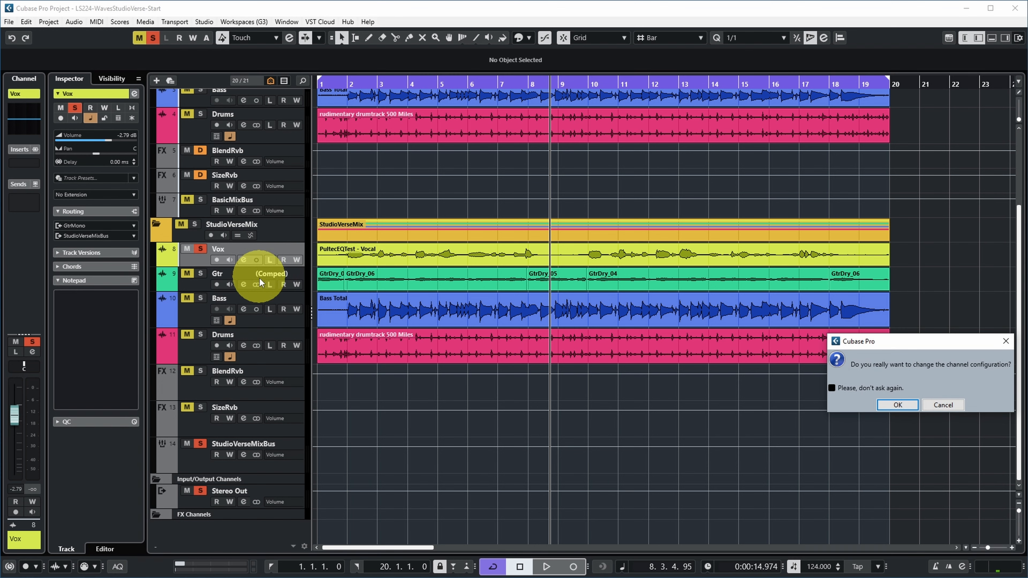
pyautogui.click(897, 405)
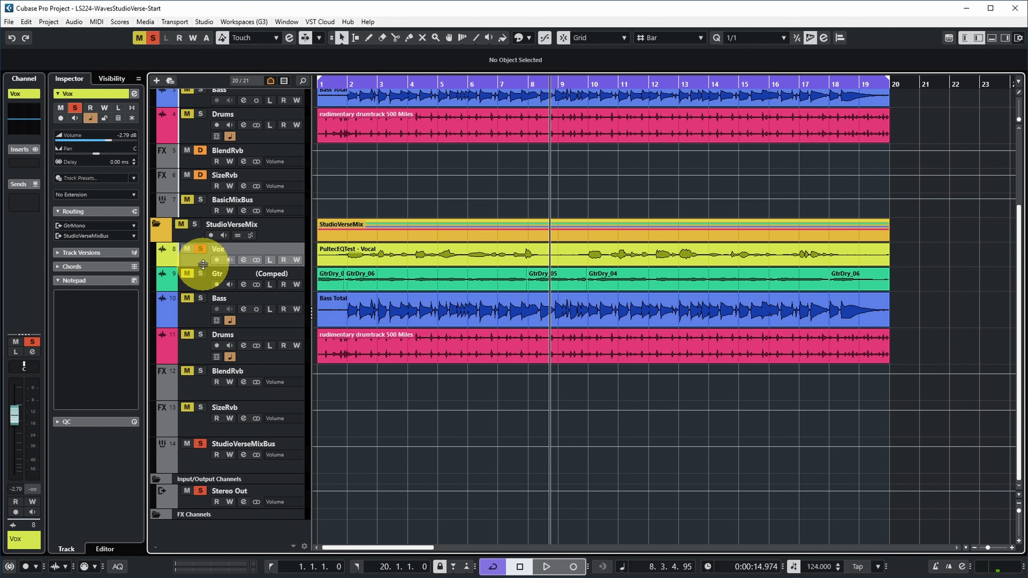
# - Insert StudioVerse Audio Effects on the Vox track and filter its presets by Male Vocal
pyautogui.click(23, 162)
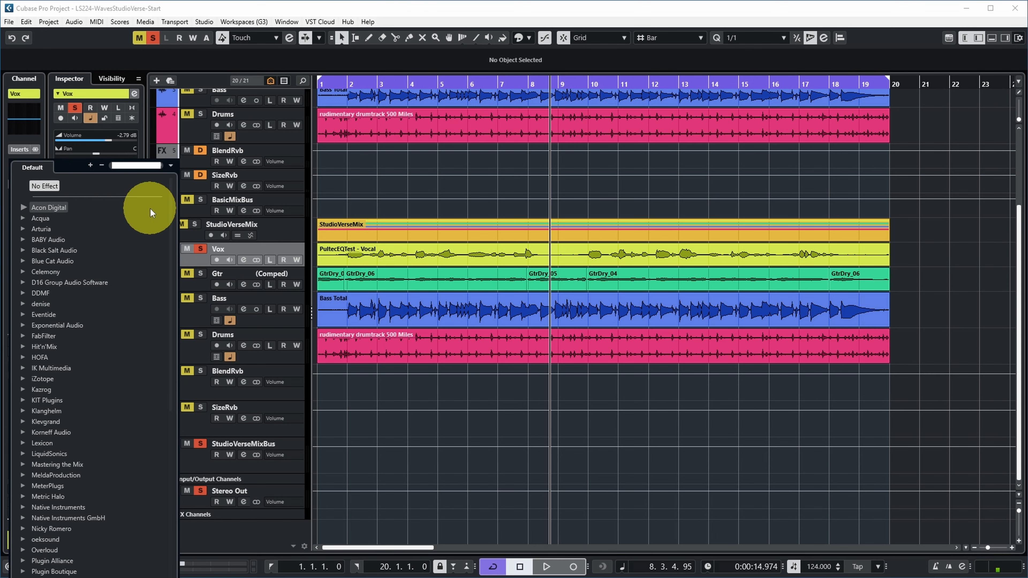
pyautogui.write('stud')
pyautogui.write('male')
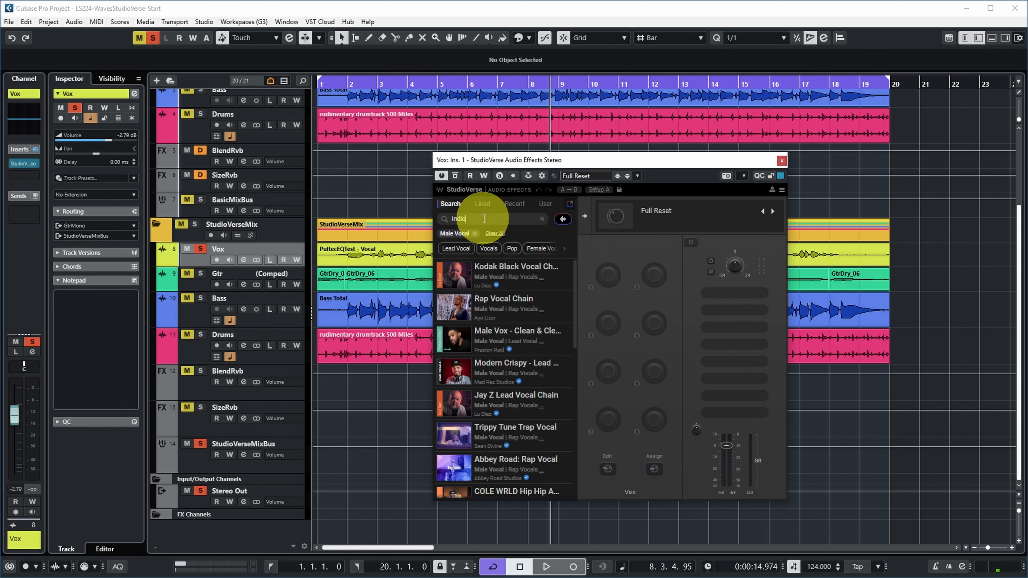
# - Narrow the preset search to Indie and the artist Yoad Nevo, and load the Lead Vocals preset
pyautogui.press('Return')
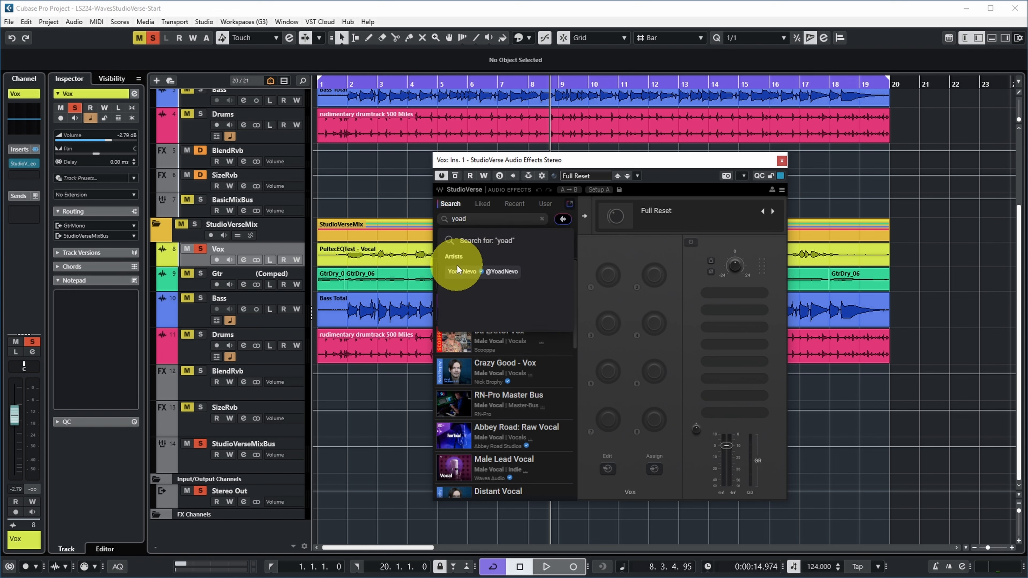
pyautogui.click(460, 272)
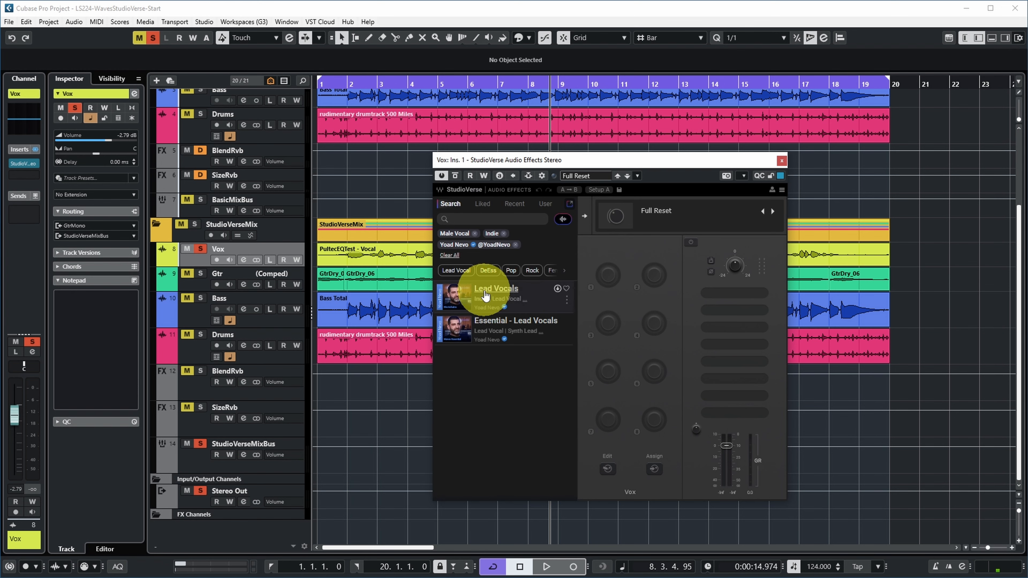
pyautogui.click(486, 296)
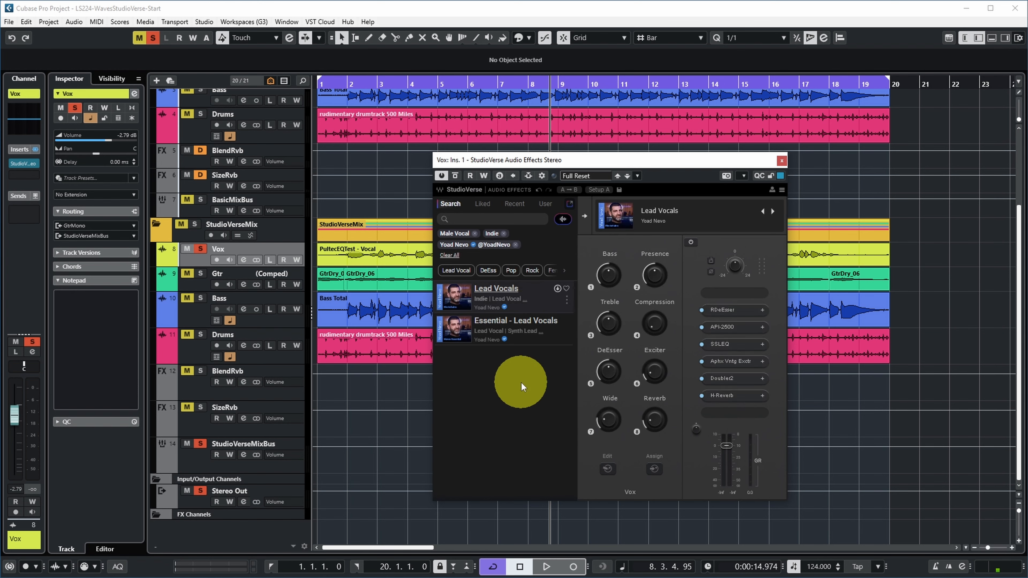
# - Inspect the plugins in the Lead Vocals chain, including API-2500, Aphex Vintage Exciter, Doubler2 and H-Reverb, closing each window
pyautogui.click(729, 310)
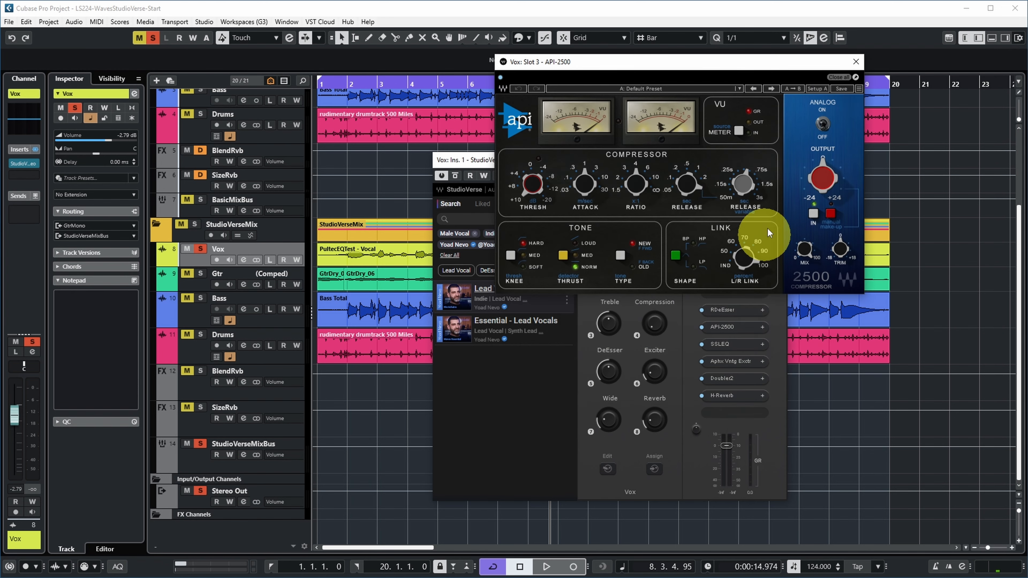
pyautogui.click(856, 62)
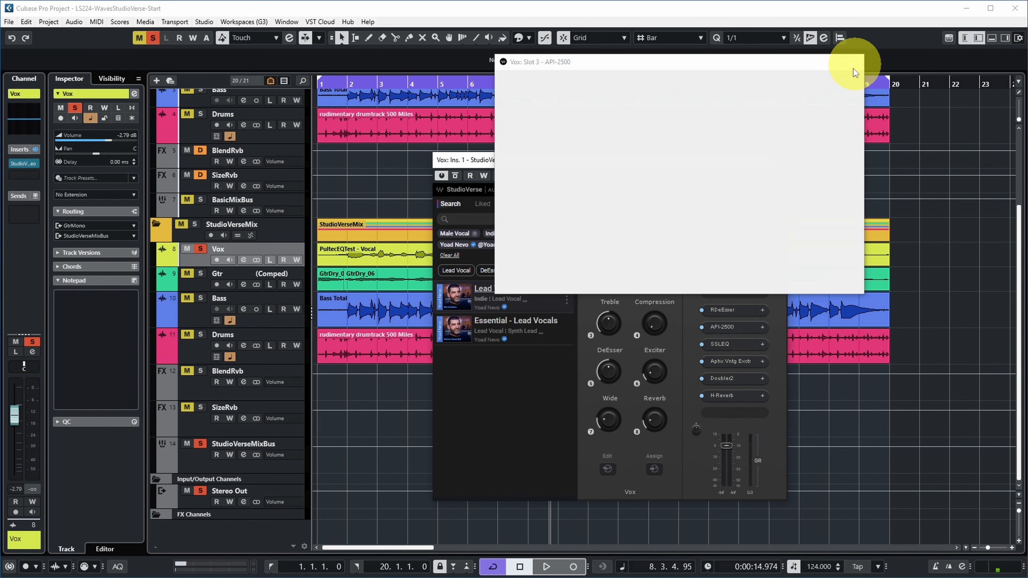
pyautogui.click(527, 264)
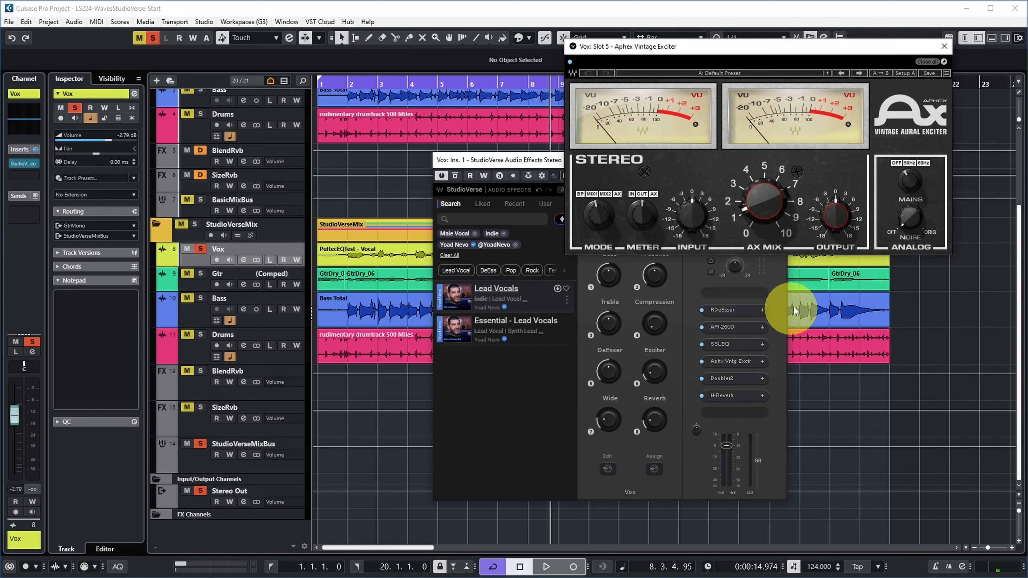
pyautogui.click(939, 44)
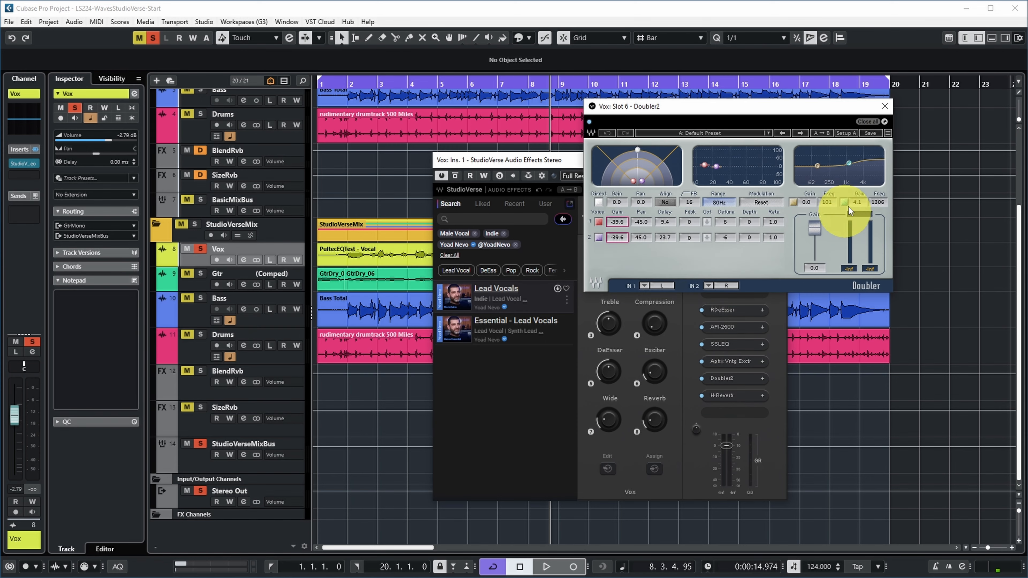
pyautogui.click(885, 107)
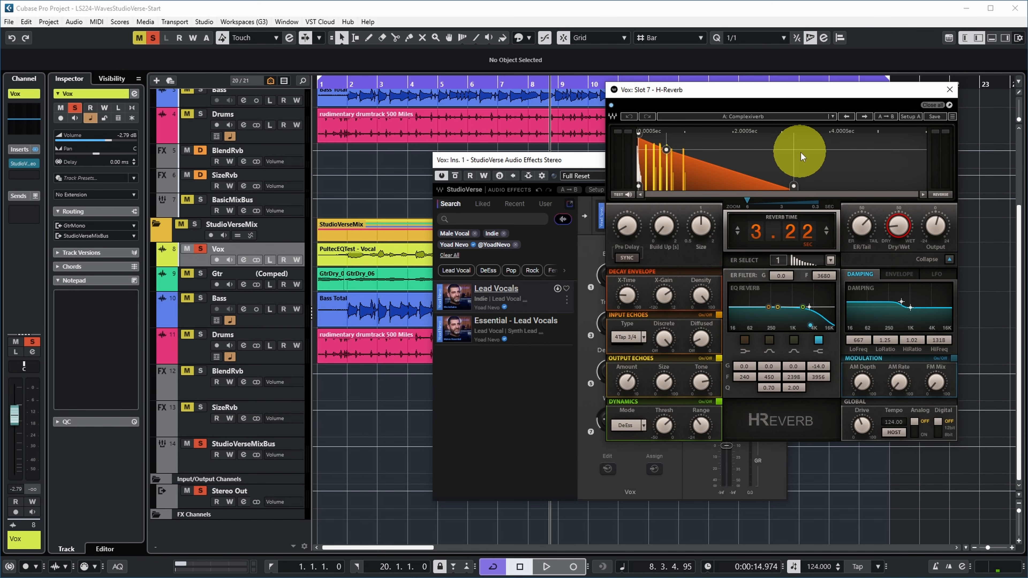
pyautogui.click(950, 90)
# - Audition the soloed vocal from the start with the Lead Vocals preset and move the plugin window higher
pyautogui.press('space')
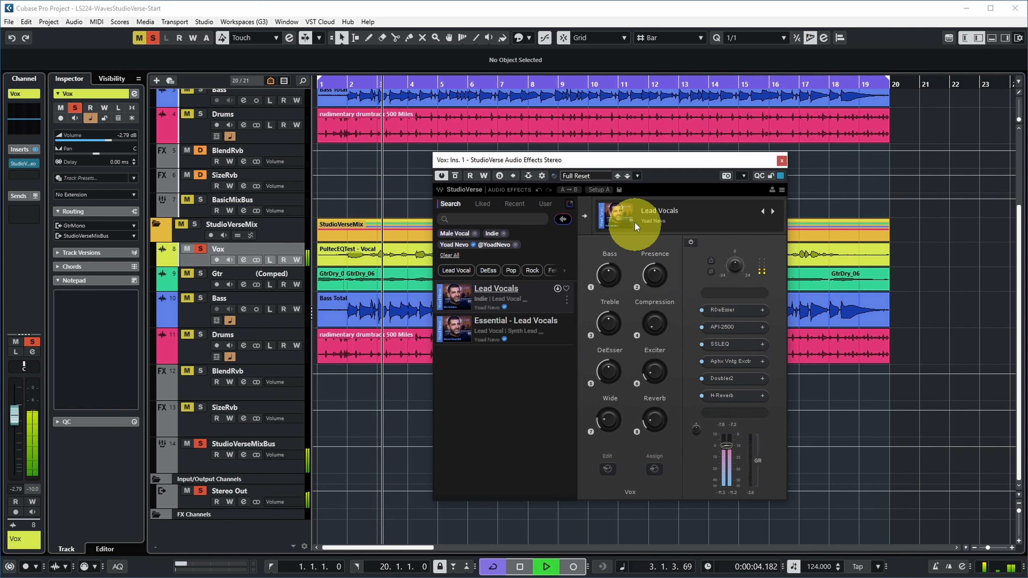
pyautogui.moveTo(627, 165); pyautogui.dragTo(638, 135)
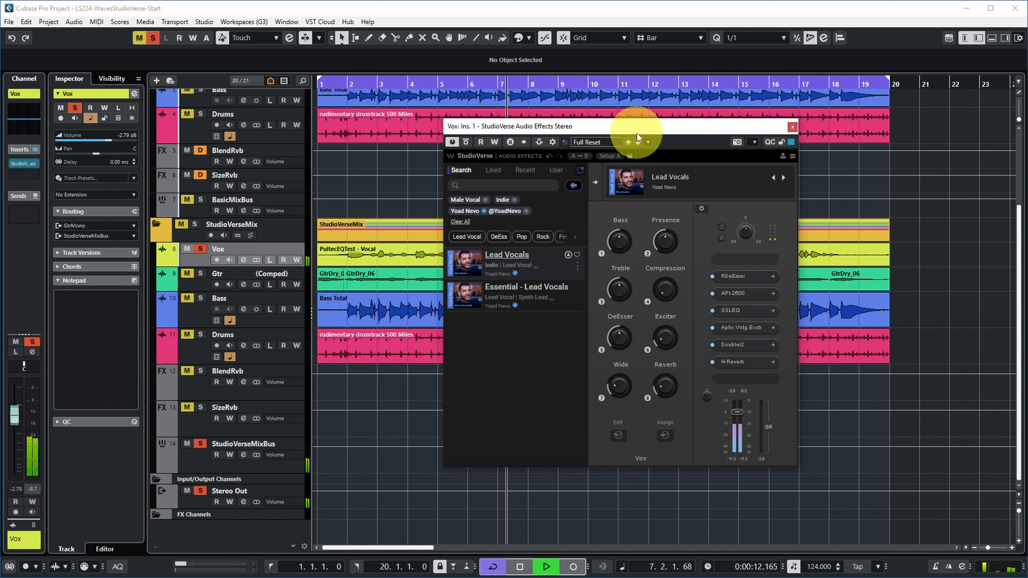
pyautogui.press('space')
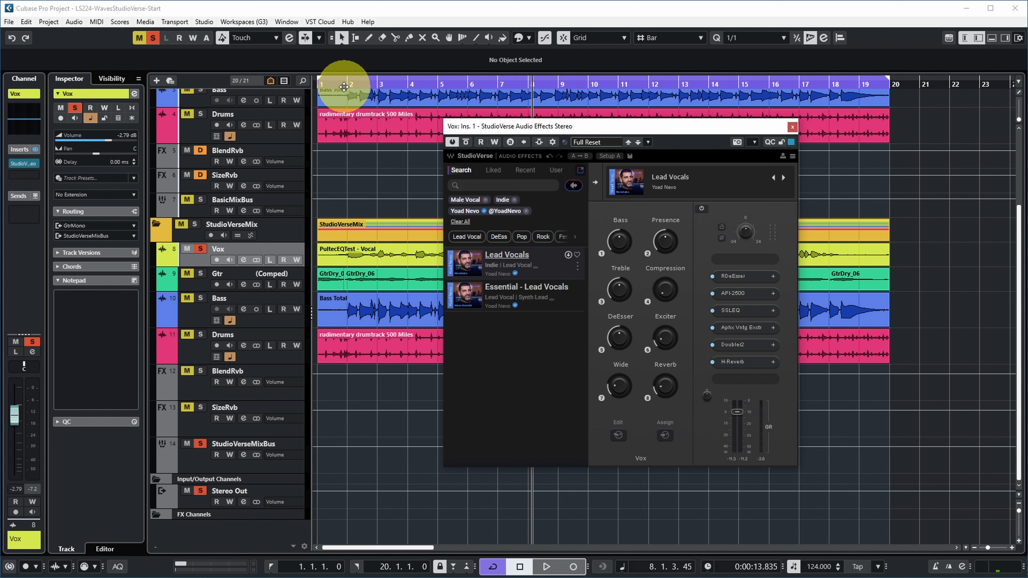
# - Replay the vocal from the start and increase the Compression control of the Lead Vocals preset
pyautogui.click(334, 87)
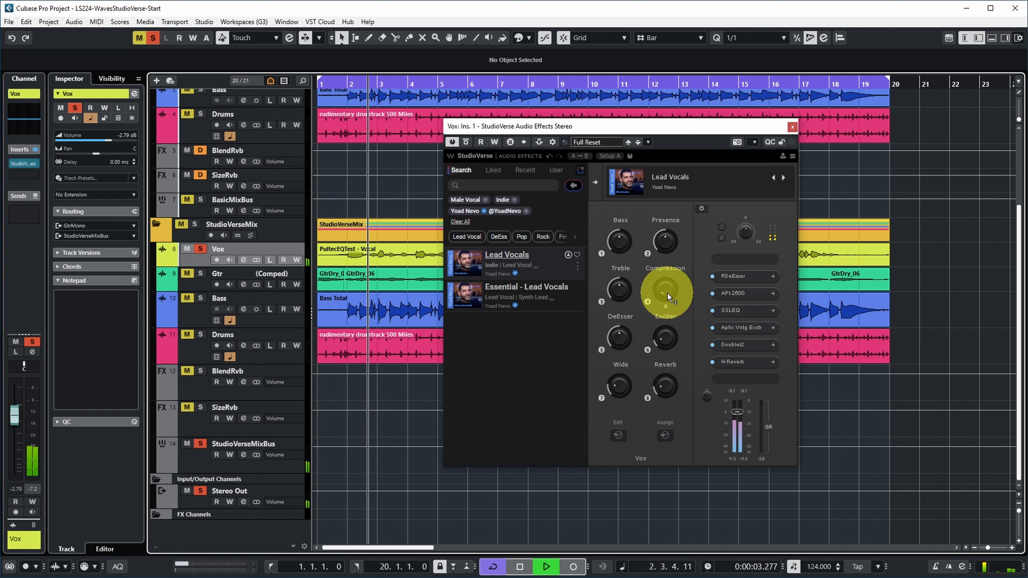
pyautogui.moveTo(665, 291); pyautogui.dragTo(666, 189)
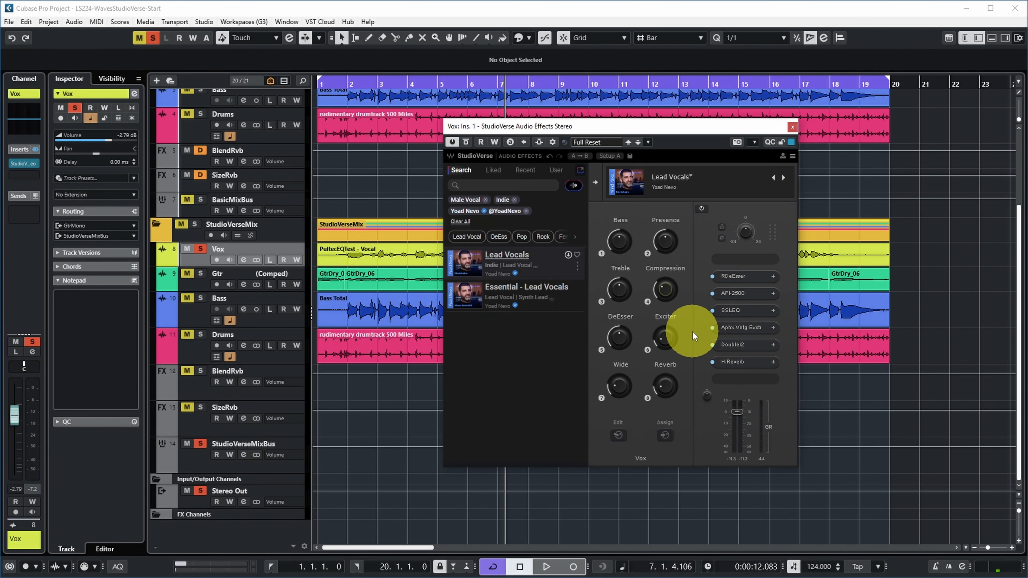
# - Solo StudioVerseMixBus and listen to the processed vocal within the full mix from the start
pyautogui.click(200, 444)
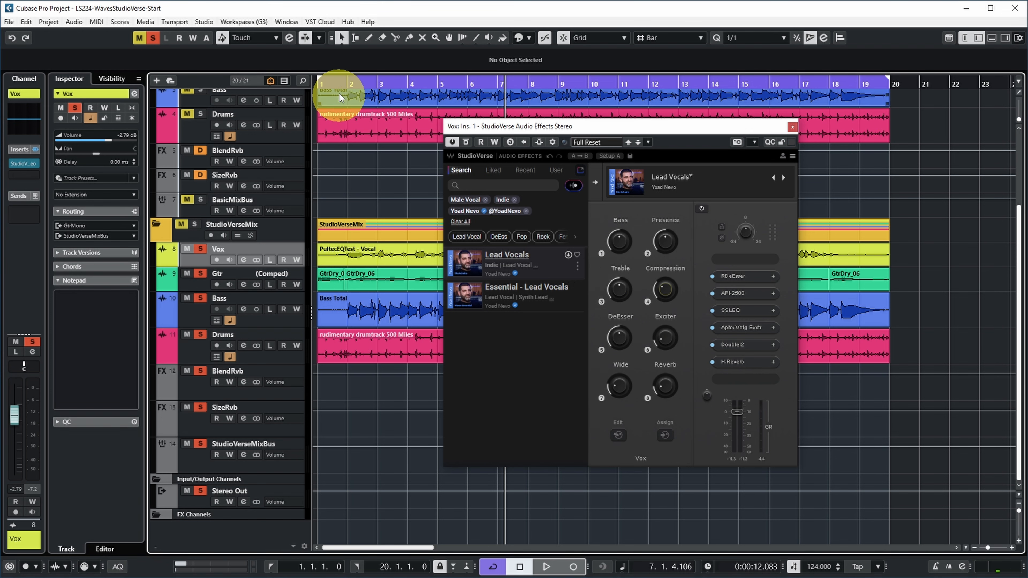
pyautogui.click(340, 85)
pyautogui.press('space')
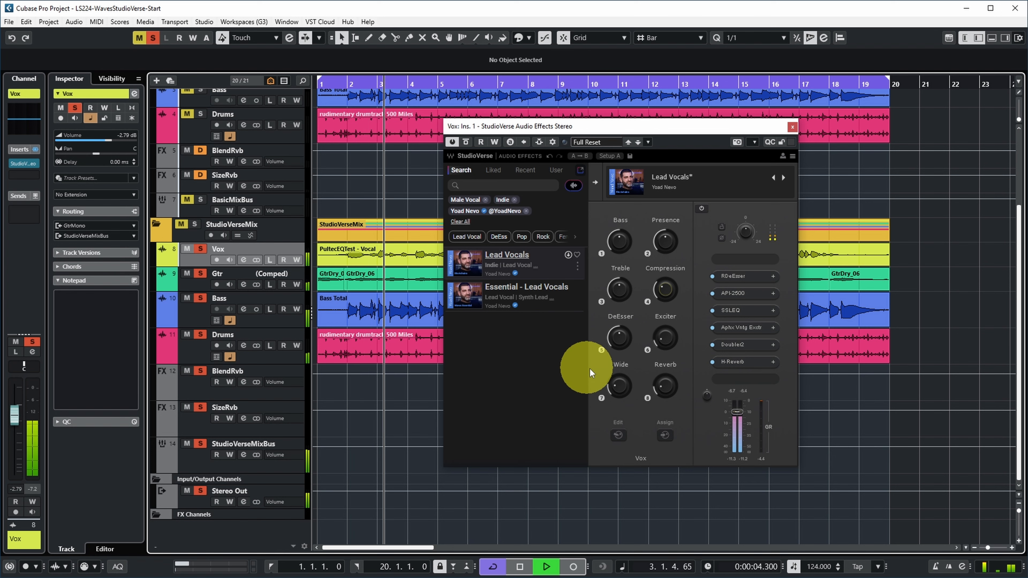
pyautogui.moveTo(666, 391)
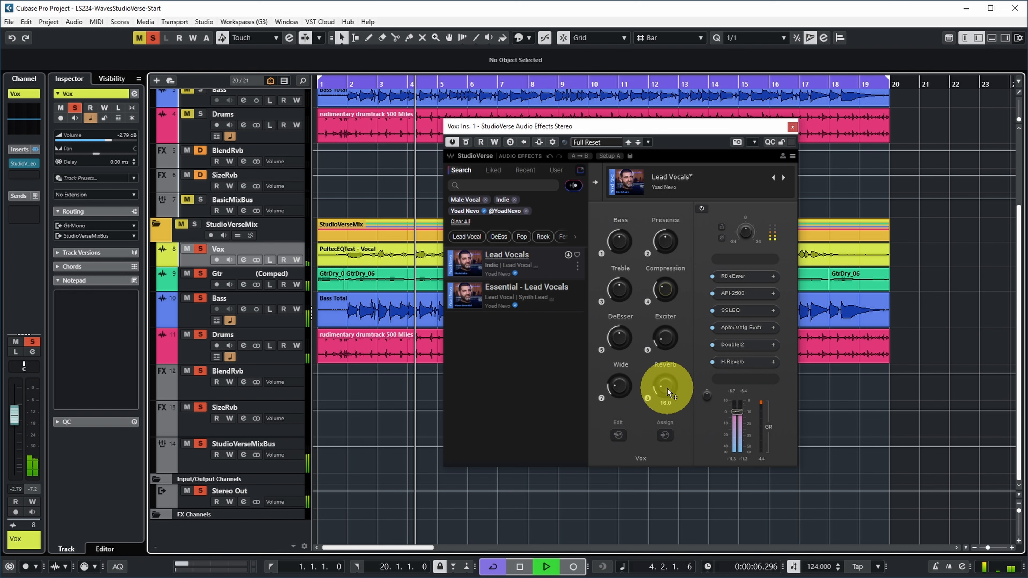
pyautogui.press('space')
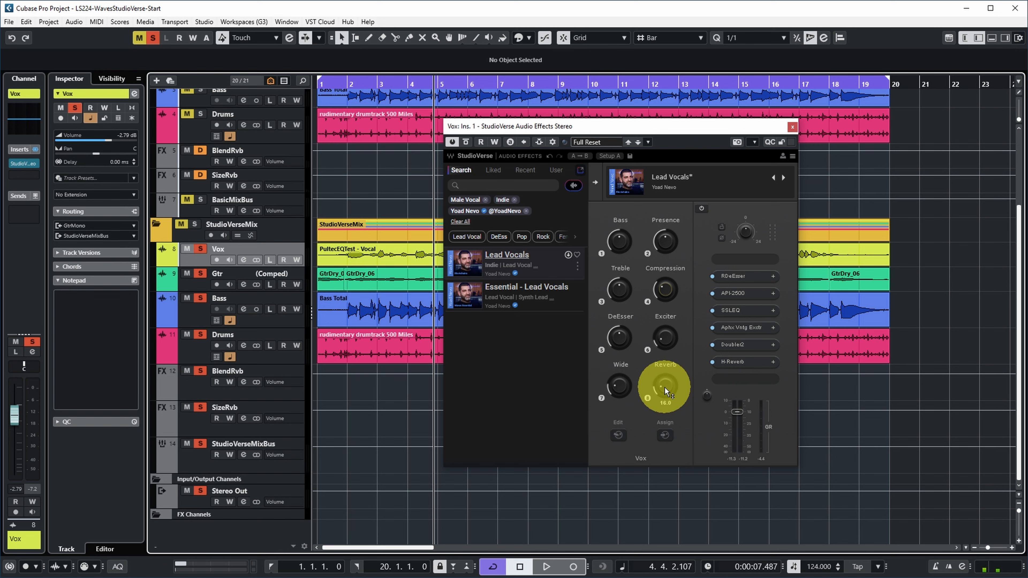
pyautogui.press('space')
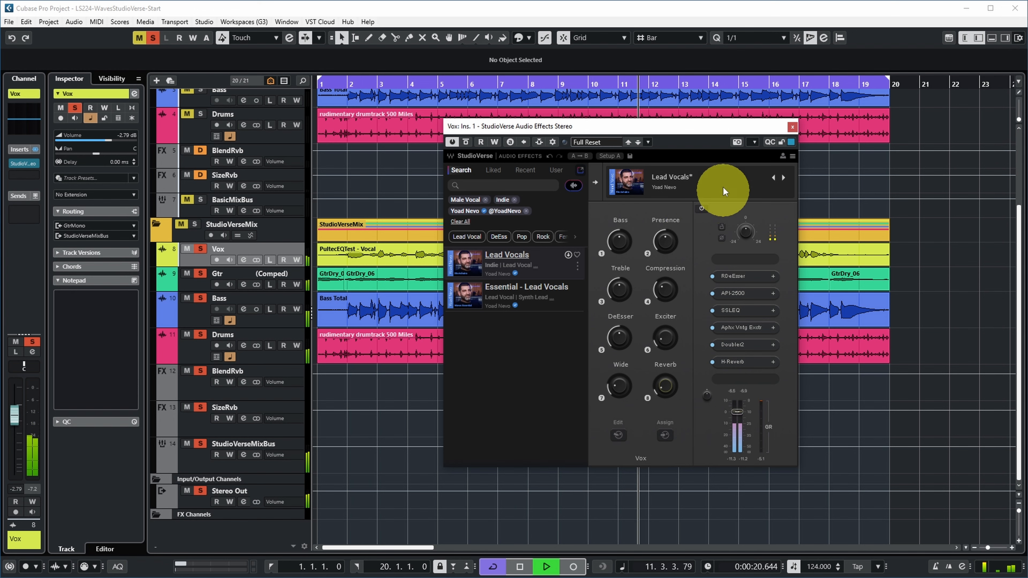
pyautogui.press('space')
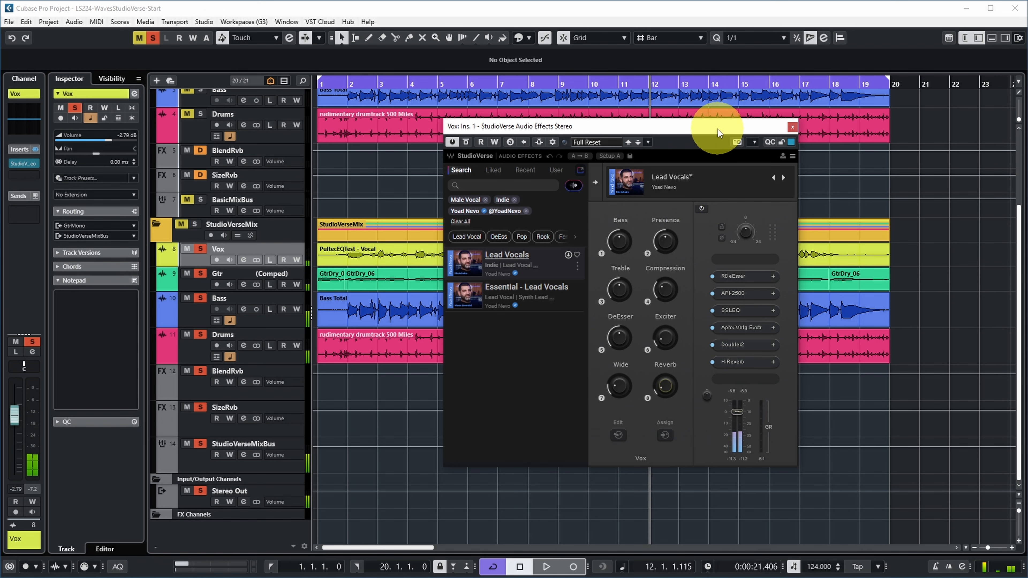
# - Examine the H-Reverb settings in the vocal chain and close the reverb's window
pyautogui.click(746, 363)
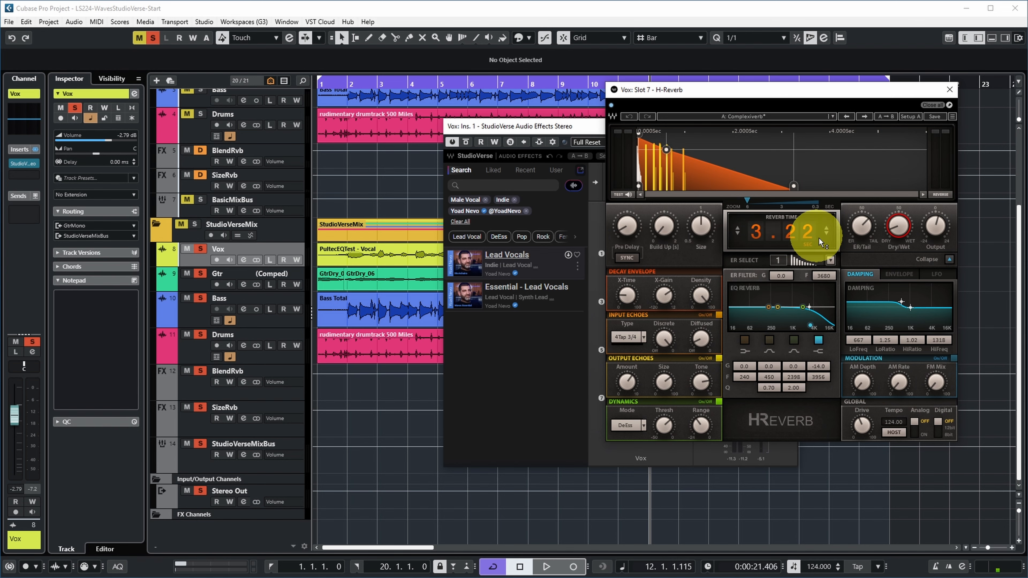
pyautogui.click(950, 89)
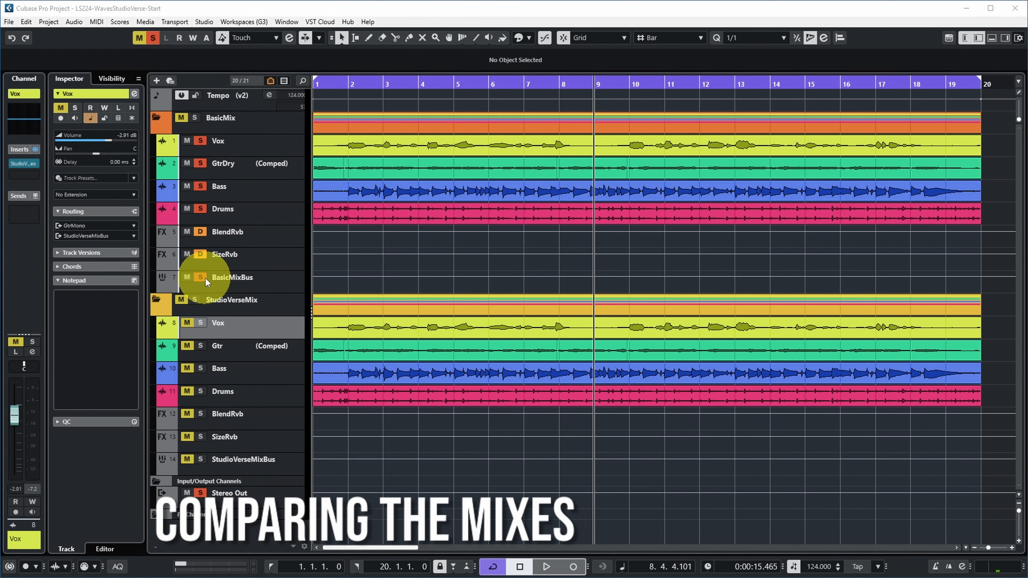
# - Switch the solo between BasicMixBus and StudioVerseMixBus, and play the basic mix from the start
pyautogui.click(204, 276)
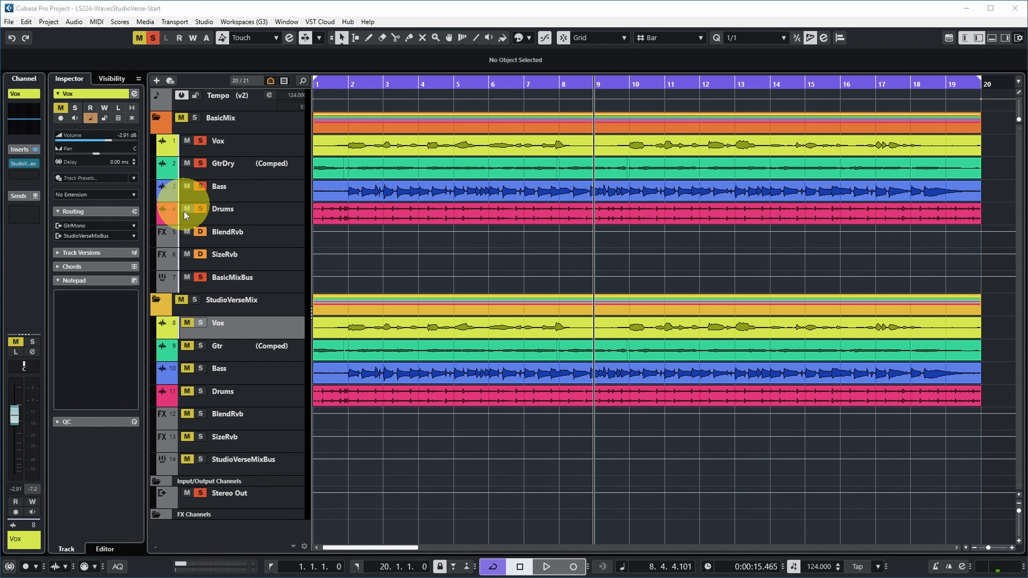
pyautogui.click(201, 459)
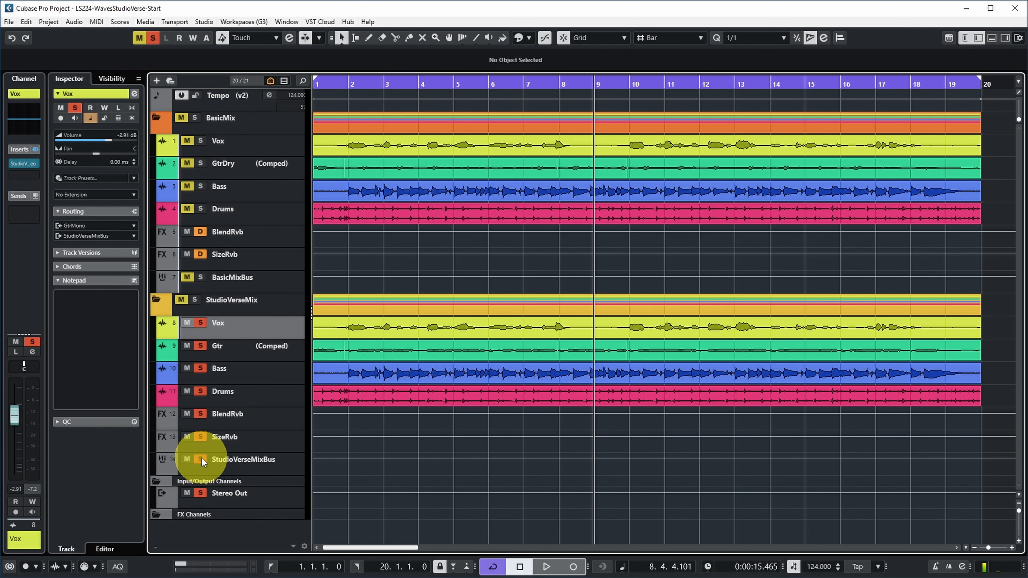
pyautogui.click(200, 277)
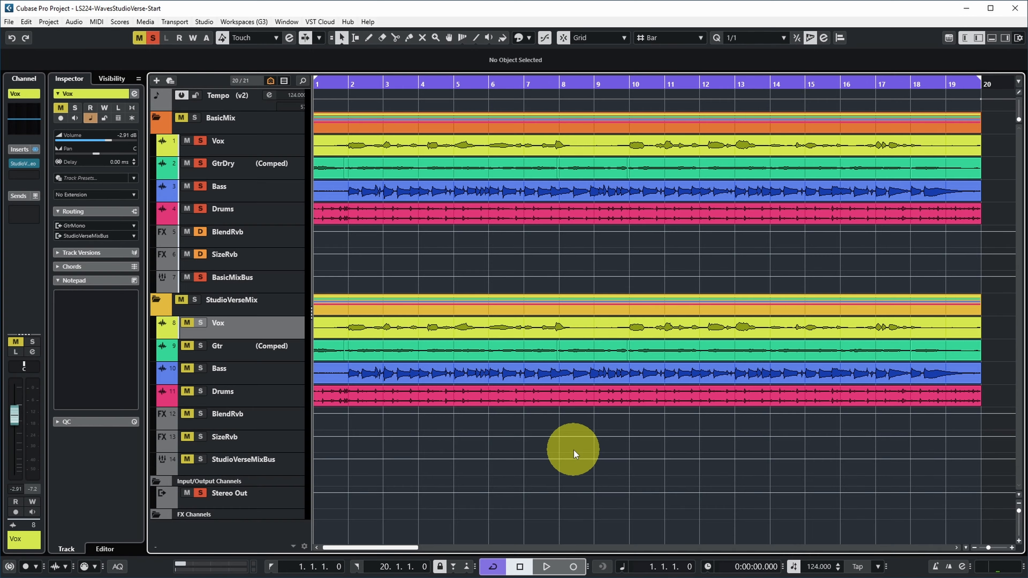
pyautogui.press('space')
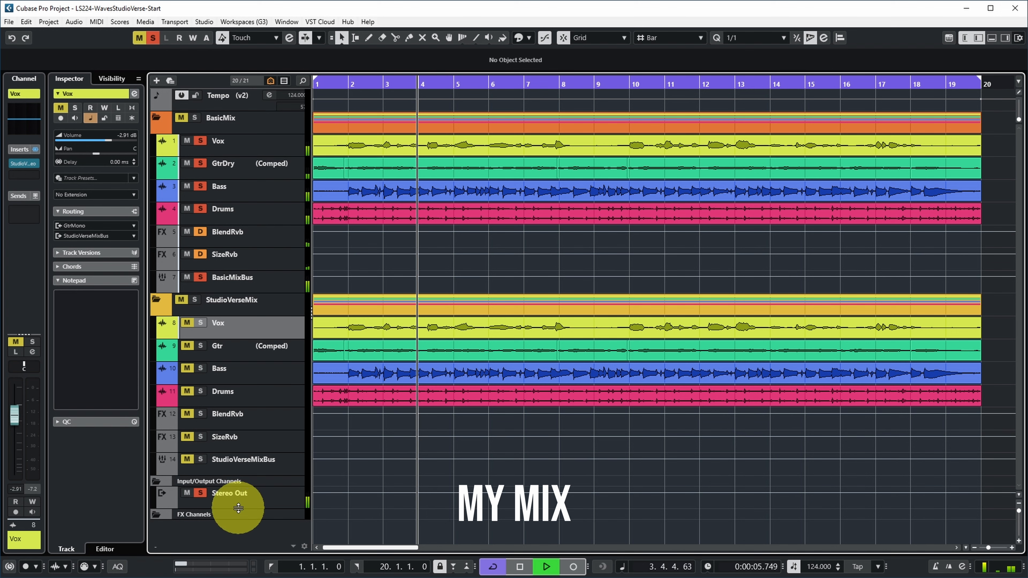
# - Alternate the solo between StudioVerseMixBus and BasicMixBus during playback to compare the two mixes
pyautogui.click(200, 459)
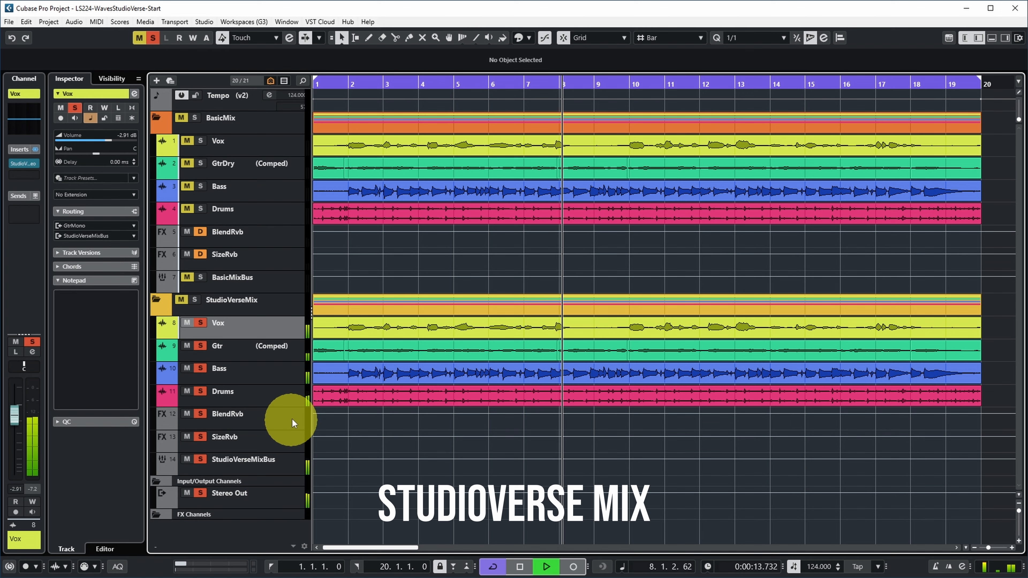
pyautogui.click(201, 276)
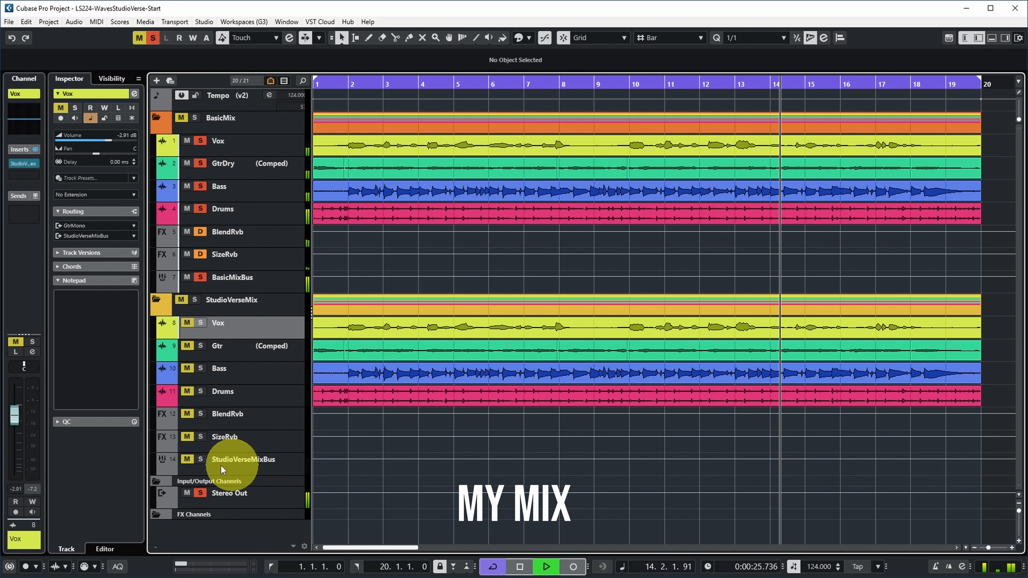
pyautogui.keyDown('ctrl'); pyautogui.click(200, 459); pyautogui.keyUp('ctrl')
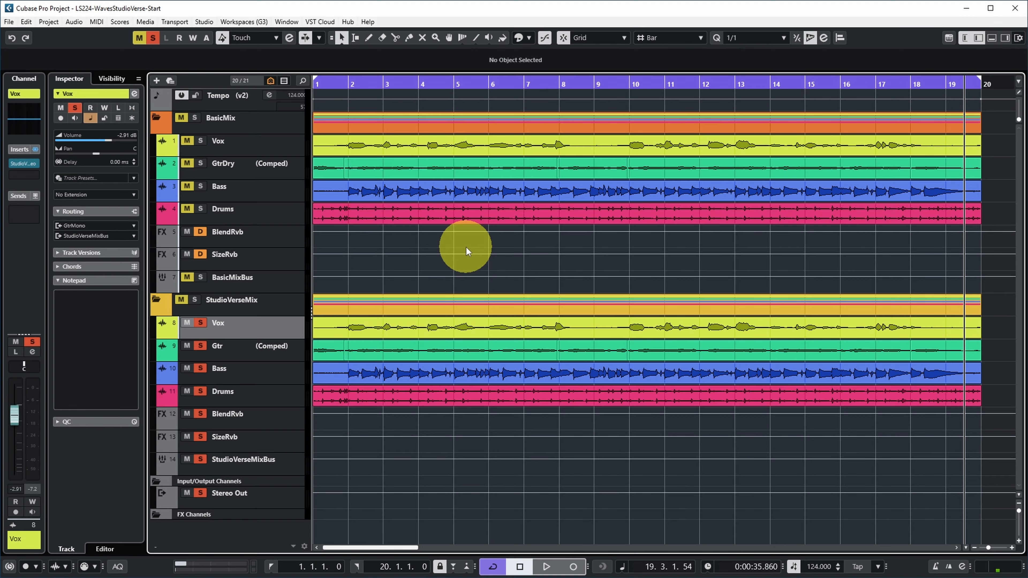
# - Play the mix with BasicMixBus soloed, and compare it with the StudioVerse mix played from the start
pyautogui.keyDown('ctrl'); pyautogui.click(199, 277); pyautogui.keyUp('ctrl')
pyautogui.press('space')
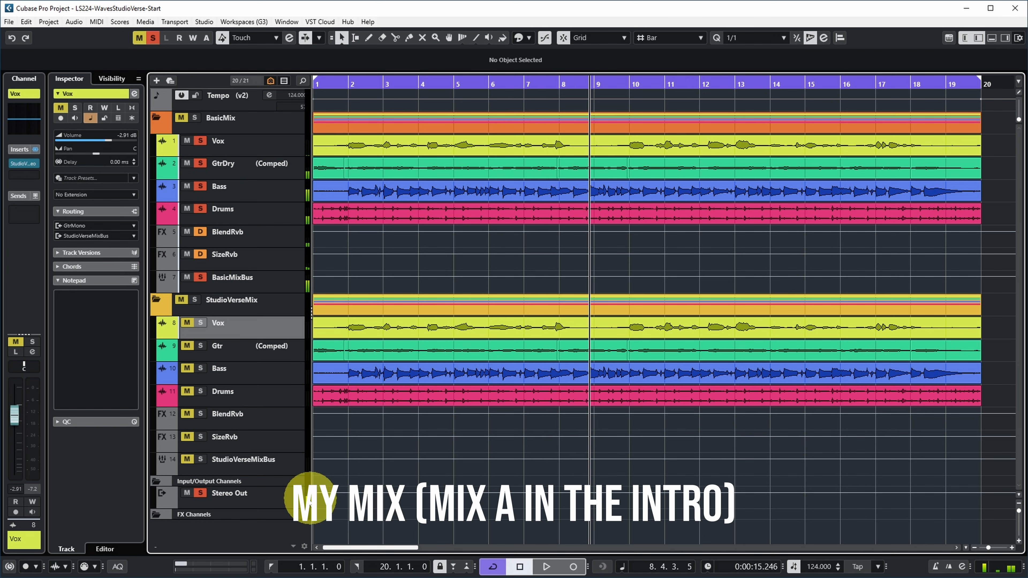
pyautogui.press('space')
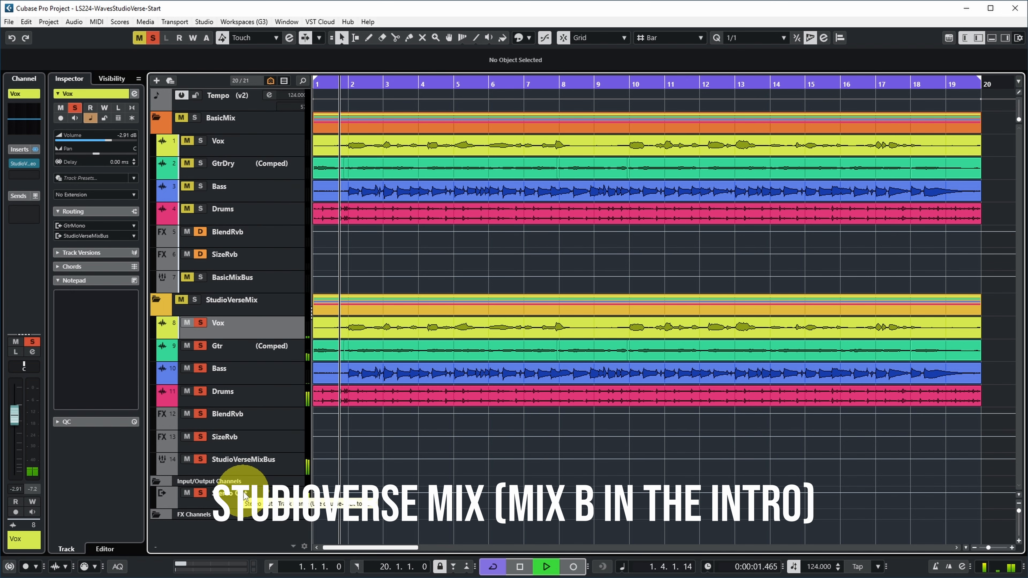